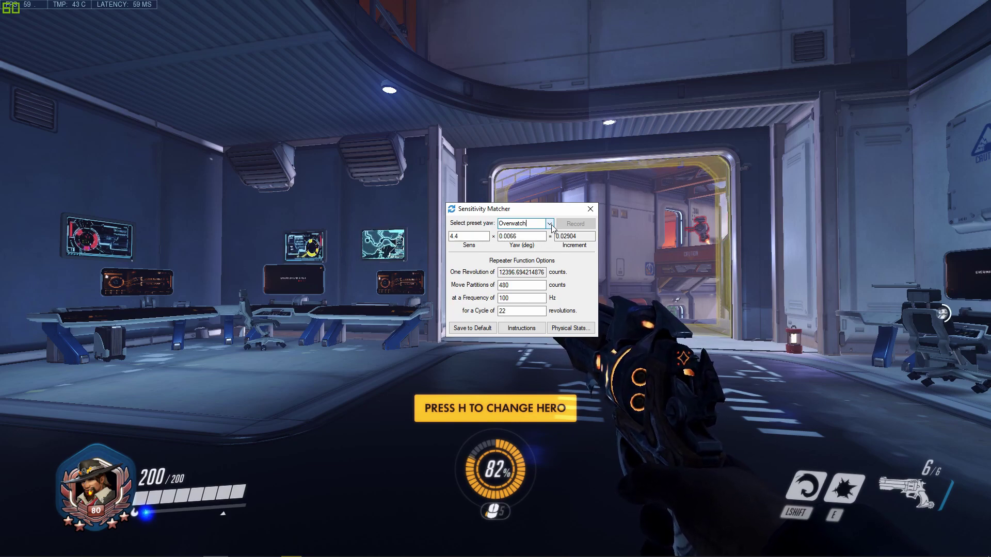
# Step: Choose the Overwatch yaw preset, go to its sensitivity value, and convert it to the Quake/Source preset
pyautogui.click(549, 224)
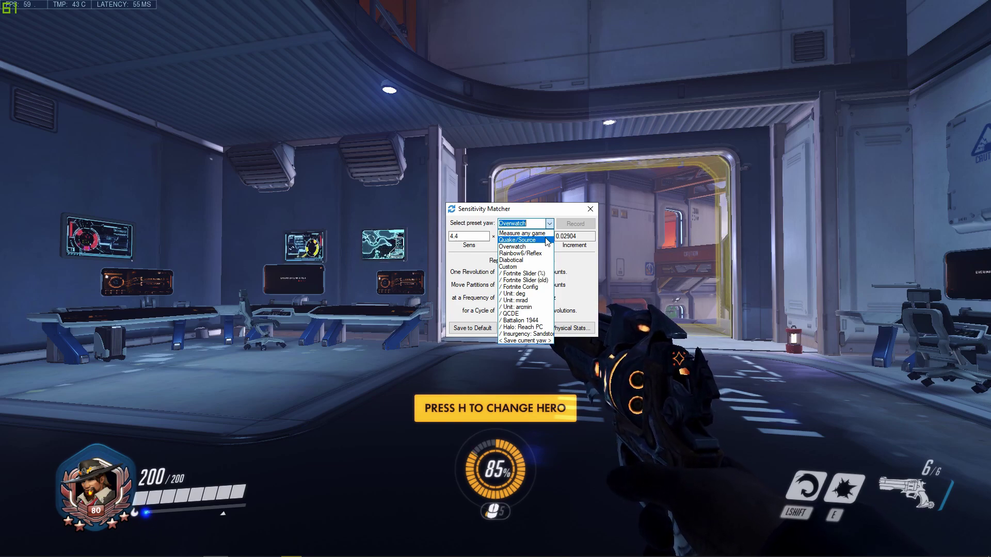
pyautogui.click(543, 247)
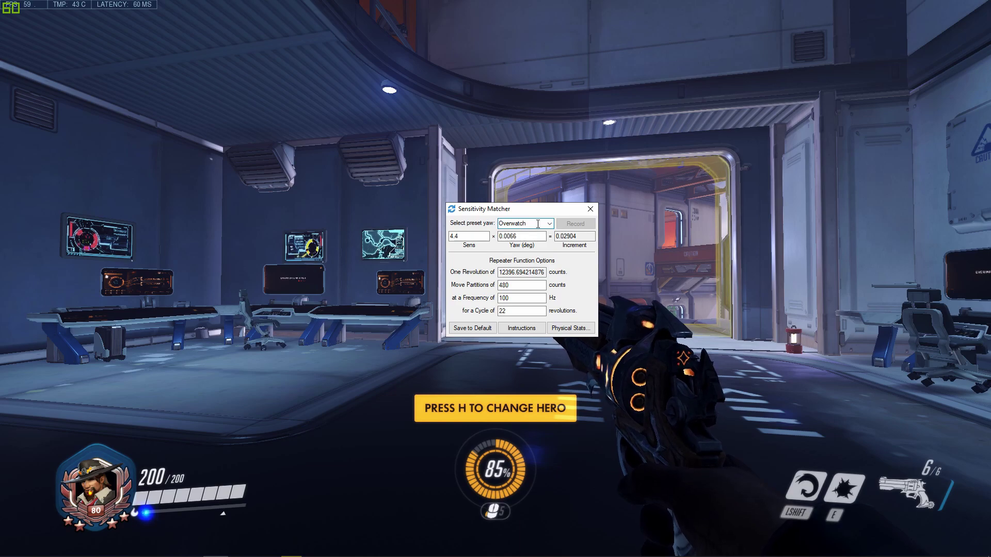
pyautogui.press('Tab')
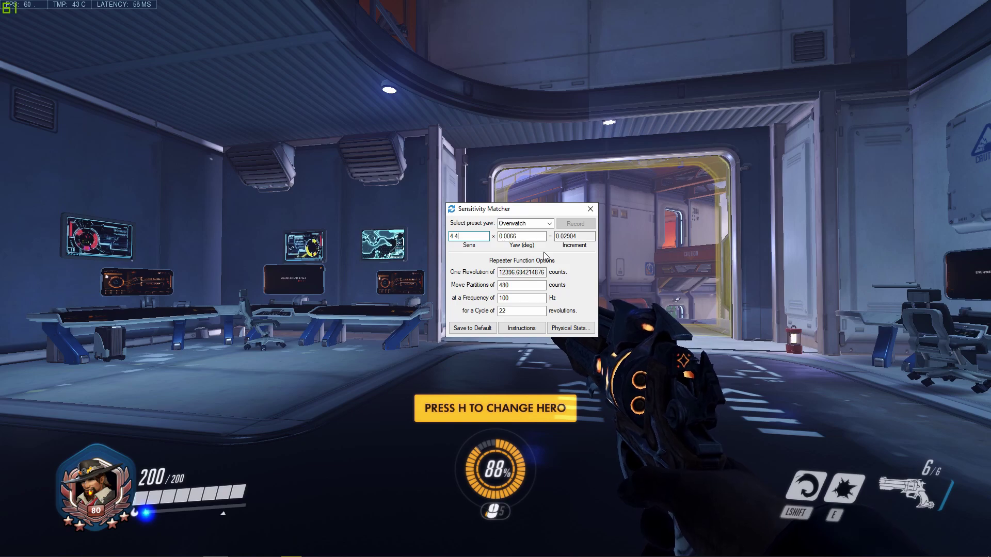
pyautogui.click(549, 224)
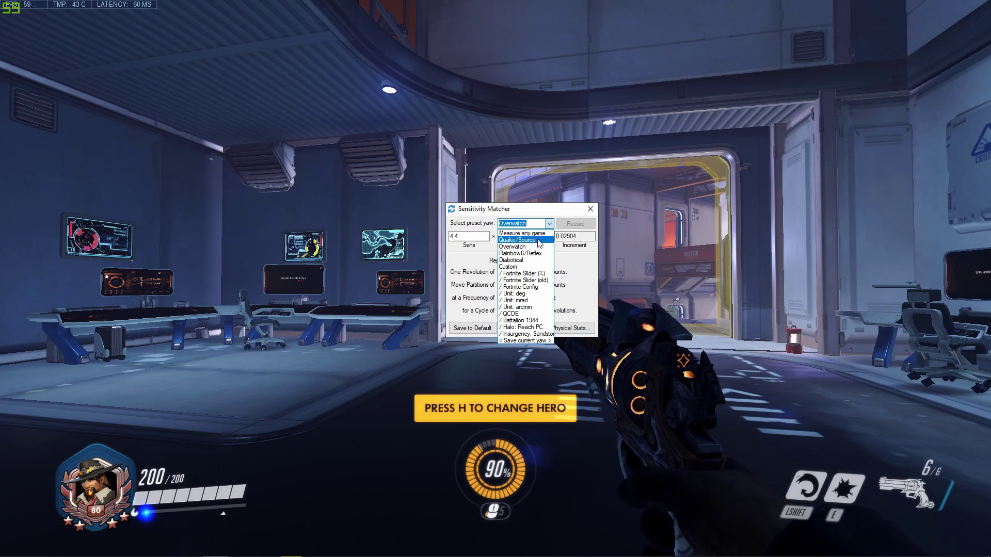
pyautogui.click(539, 241)
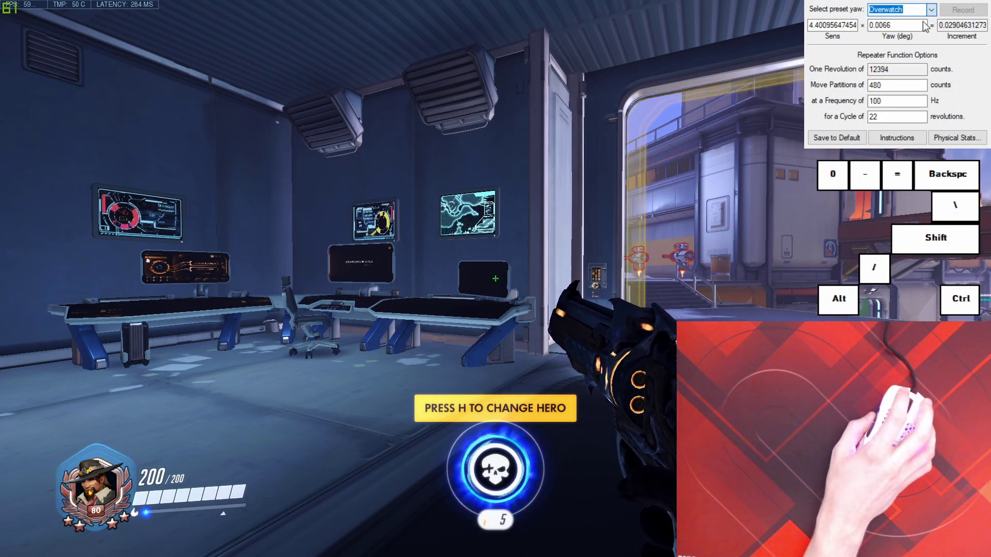
# Step: Set the yaw preset to Measure any game and record the mouse counts of one full in-game revolution
pyautogui.click(933, 10)
pyautogui.click(924, 22)
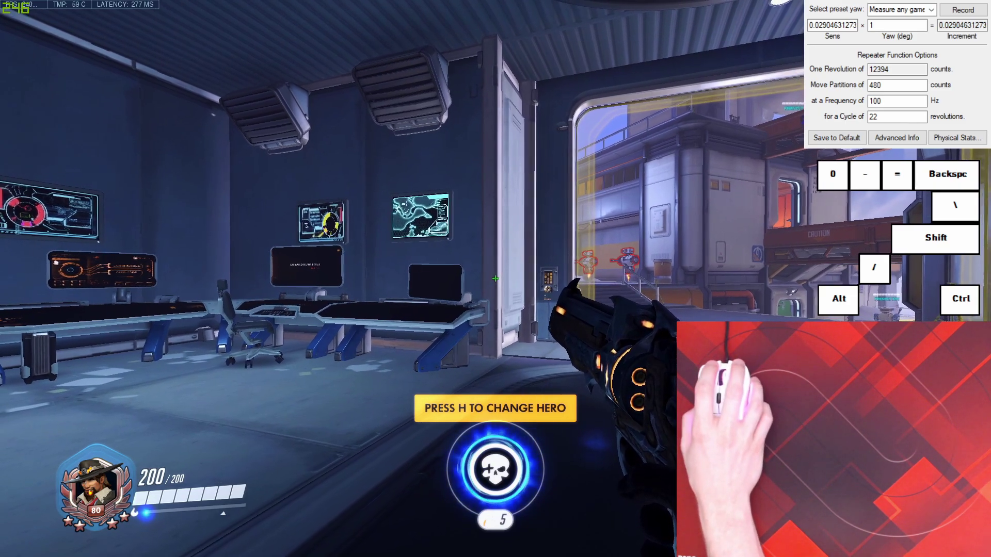
pyautogui.hotkey('alt', '/')
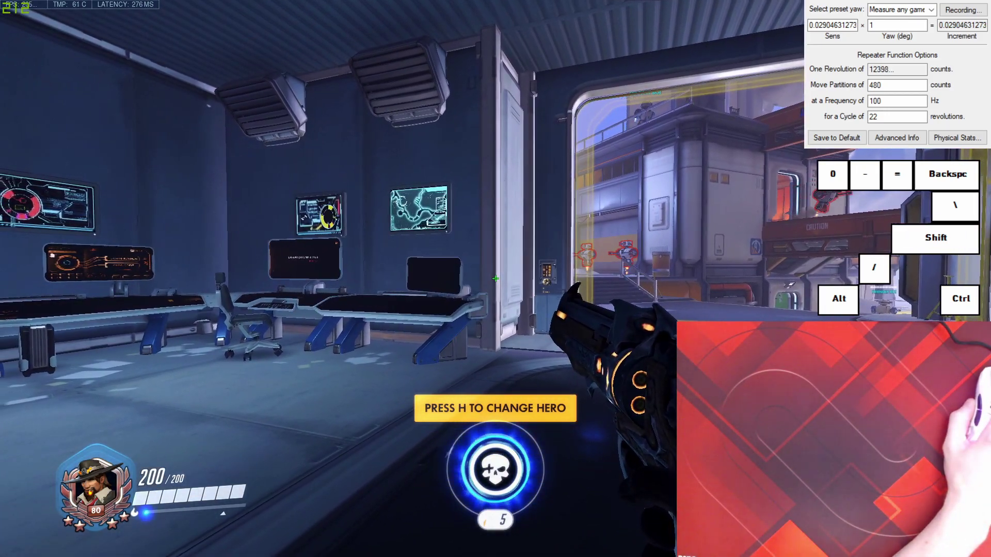
pyautogui.press('alt')
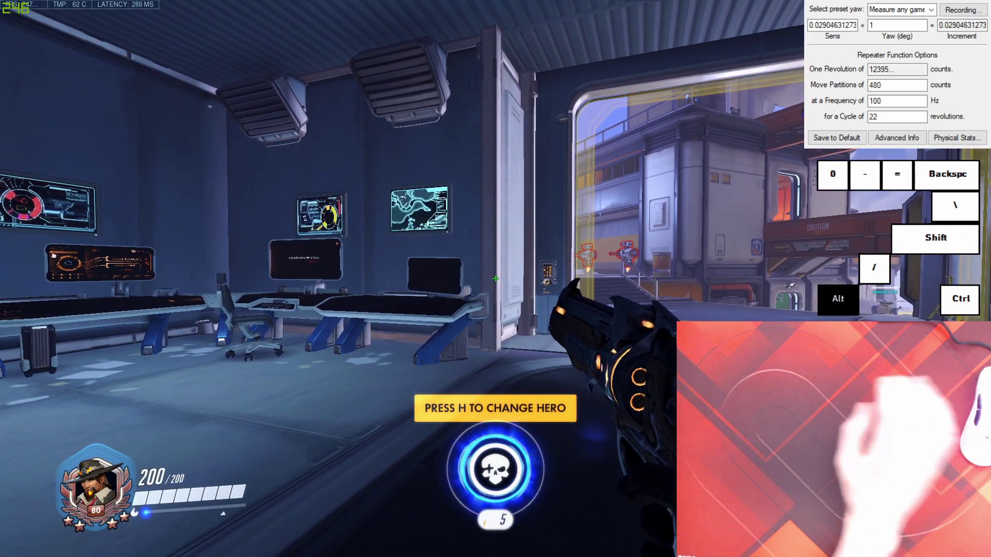
pyautogui.hotkey('alt', '/')
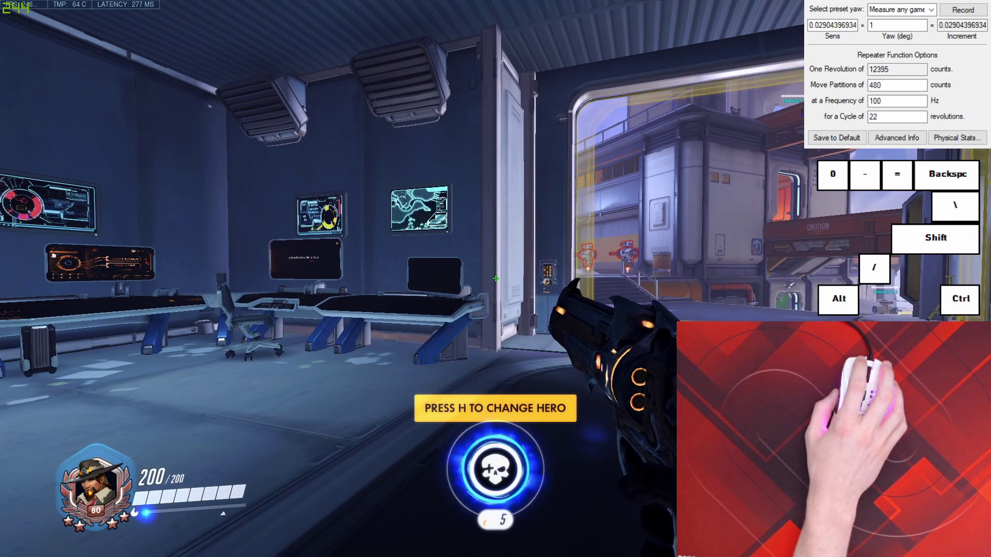
# Step: Replay the recorded revolution in game to check where it lands and correct the estimate for an undershot turn
pyautogui.press('alt')
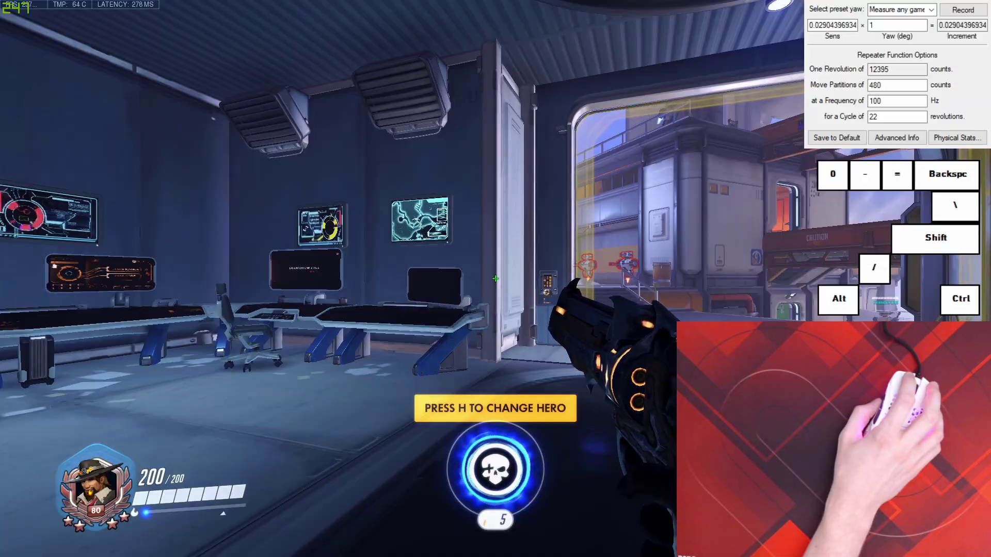
pyautogui.press('alt')
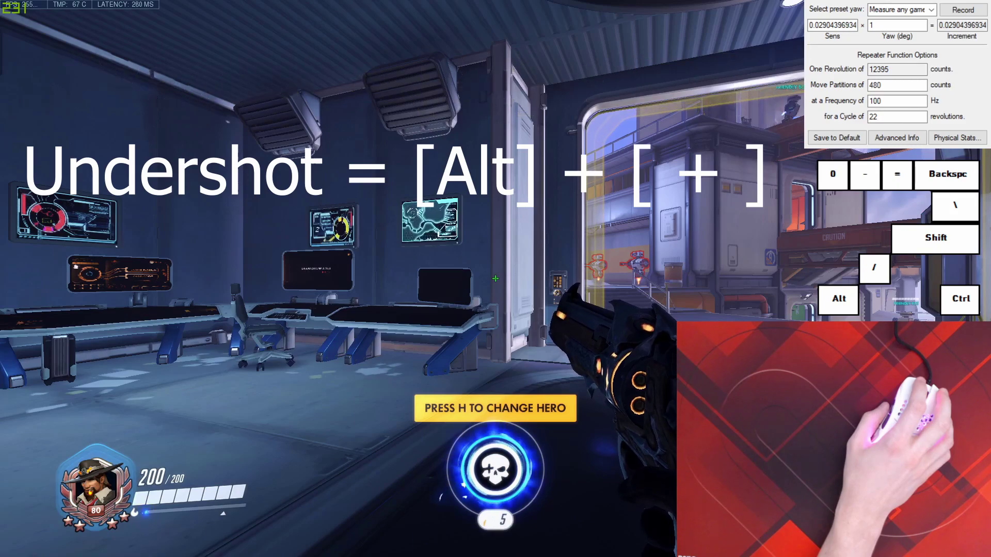
pyautogui.press('alt')
pyautogui.hotkey('alt', '=')
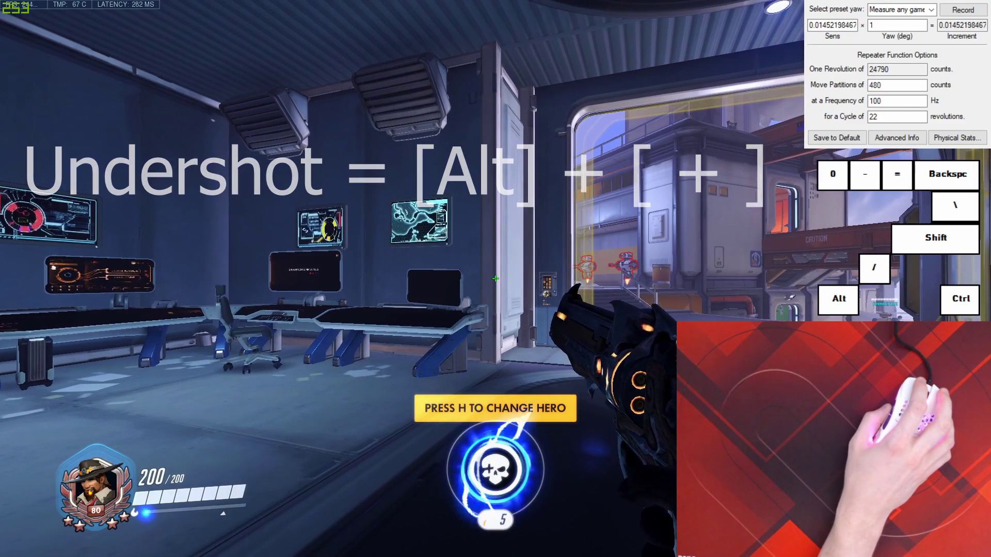
# Step: Test the revised revolution in game and narrow the estimate with an overshoot correction followed by an undershoot correction
pyautogui.press('alt')
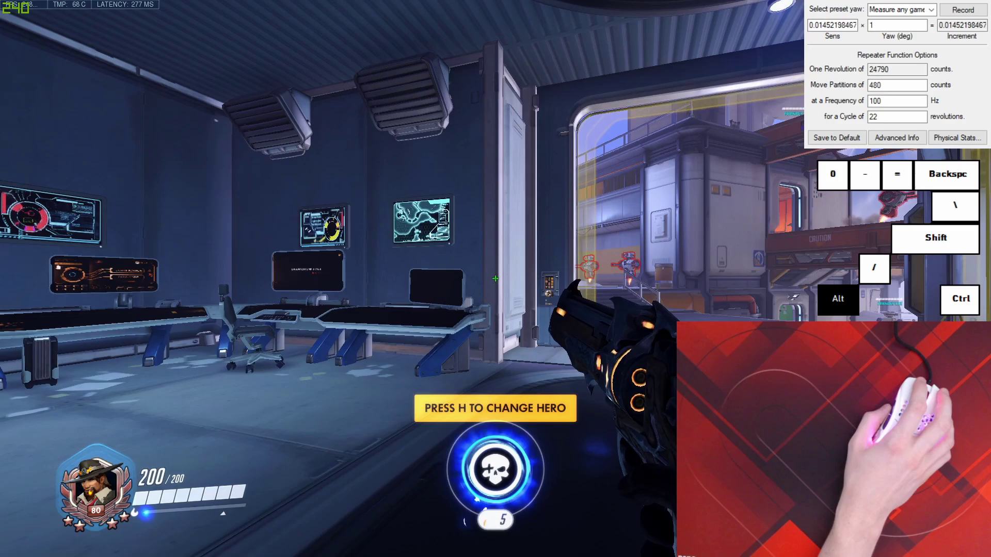
pyautogui.hotkey('alt', '-')
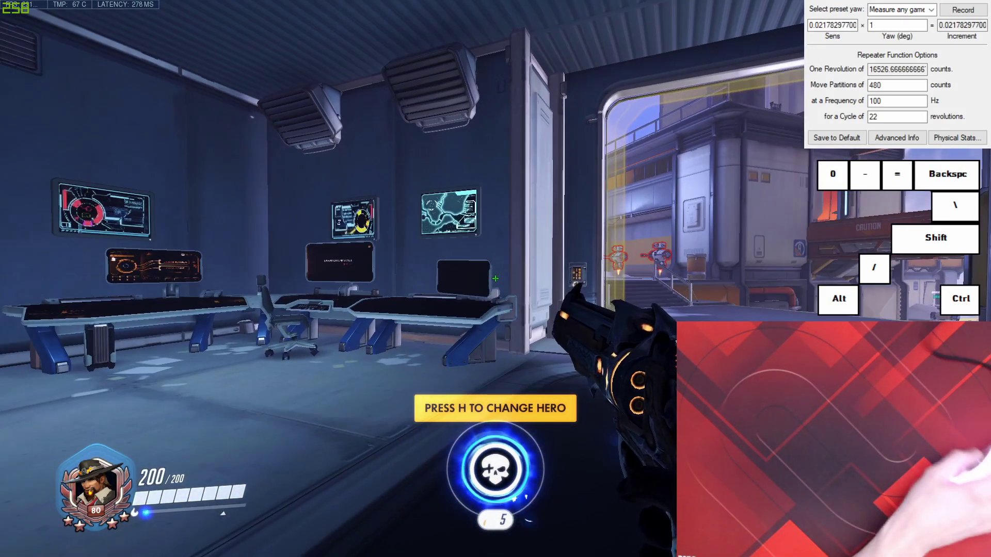
pyautogui.hotkey('alt', '=')
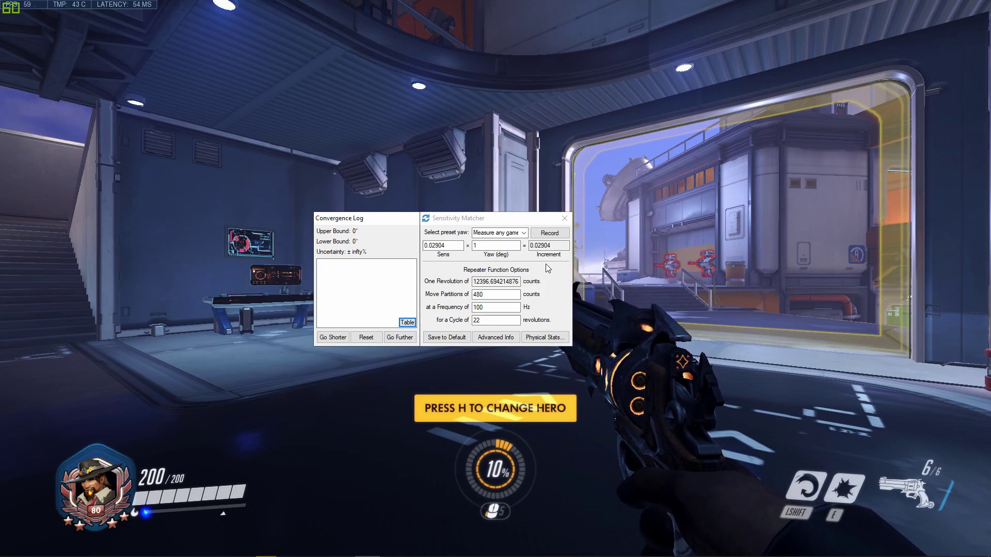
# Step: Convert the measured sensitivity to the Quake/Source, Rainbow6/Reflex, Diabotical and Overwatch yaw presets in turn
pyautogui.click(524, 234)
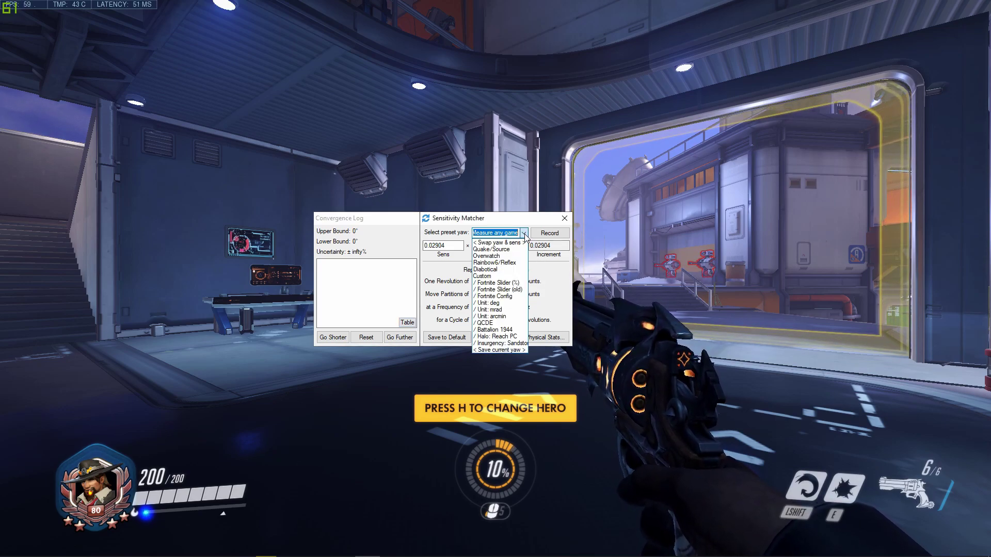
pyautogui.click(508, 246)
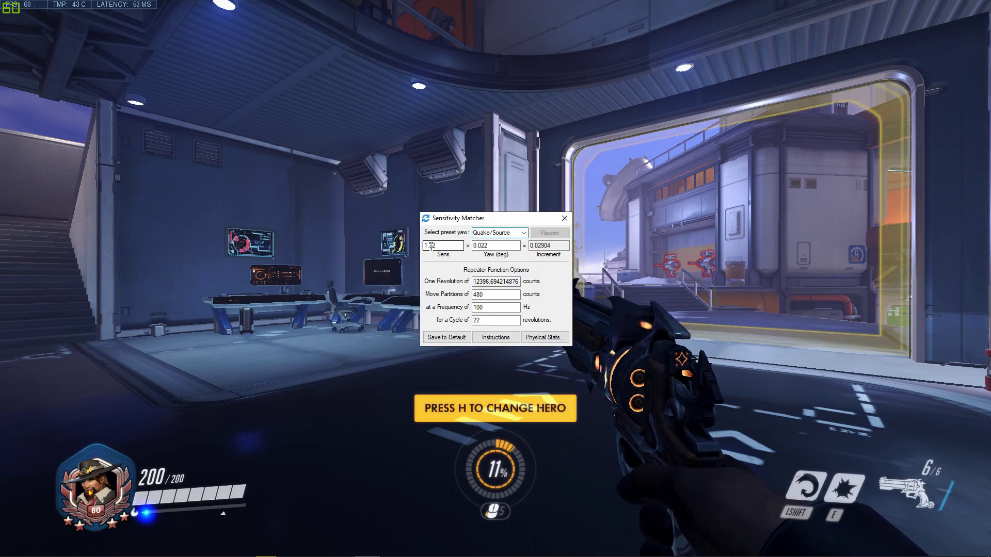
pyautogui.click(524, 234)
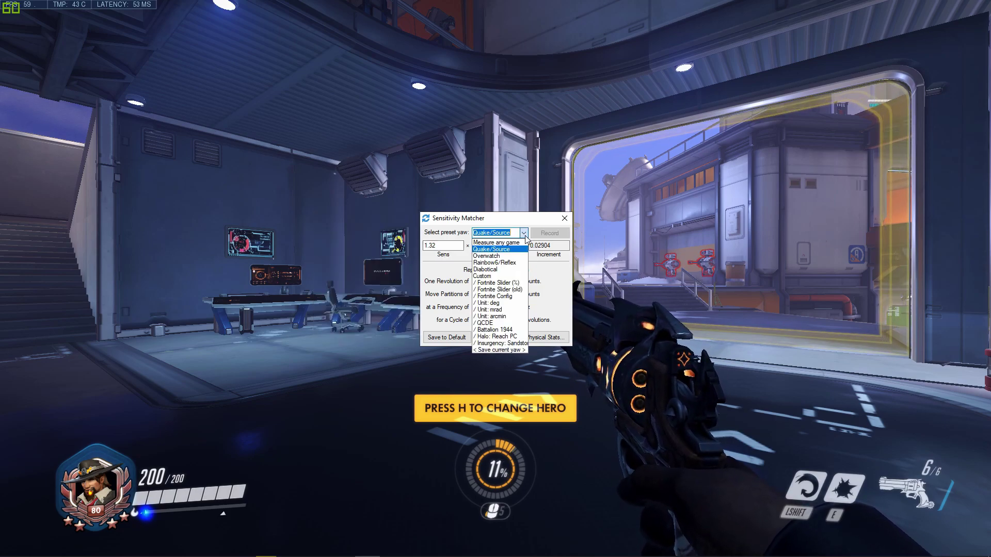
pyautogui.click(522, 262)
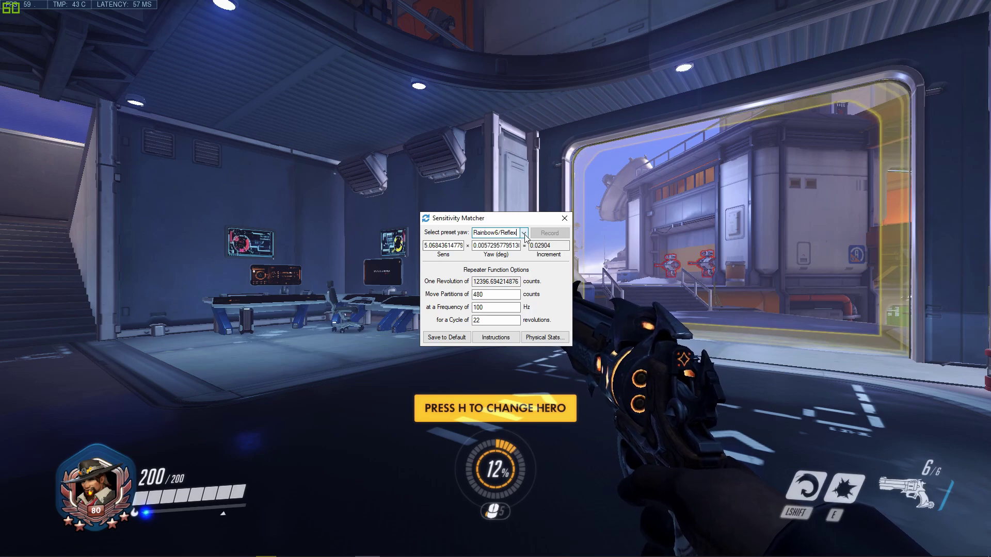
pyautogui.click(524, 234)
pyautogui.click(506, 269)
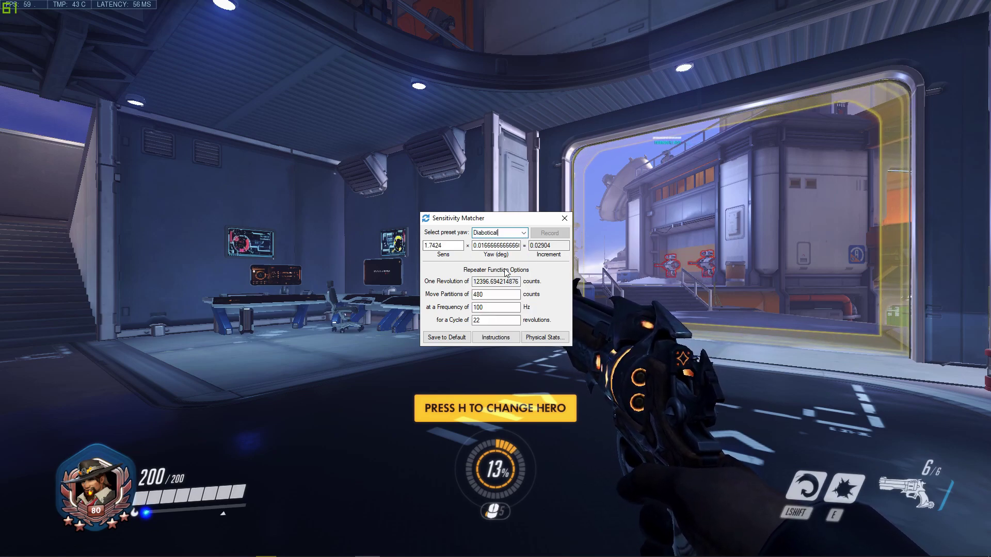
pyautogui.click(526, 234)
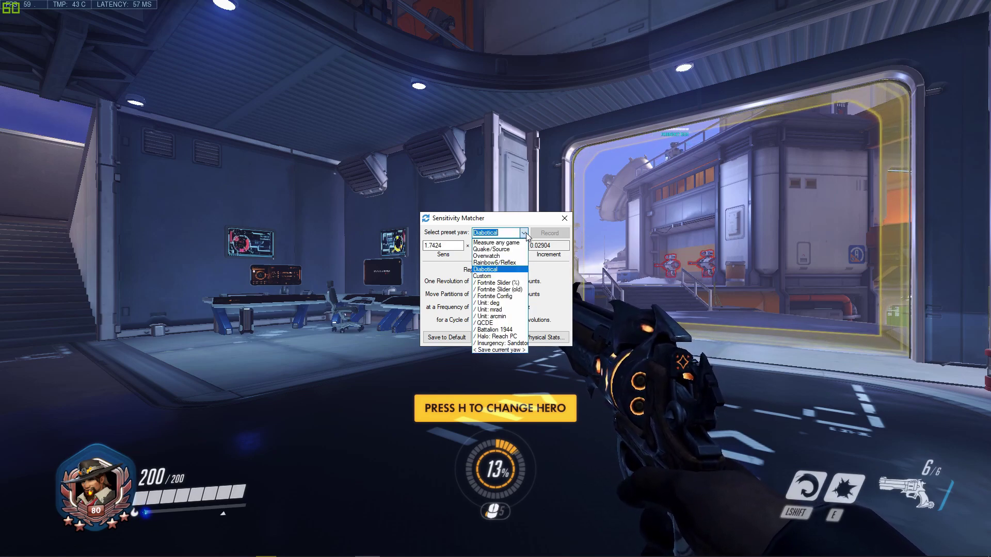
pyautogui.click(512, 257)
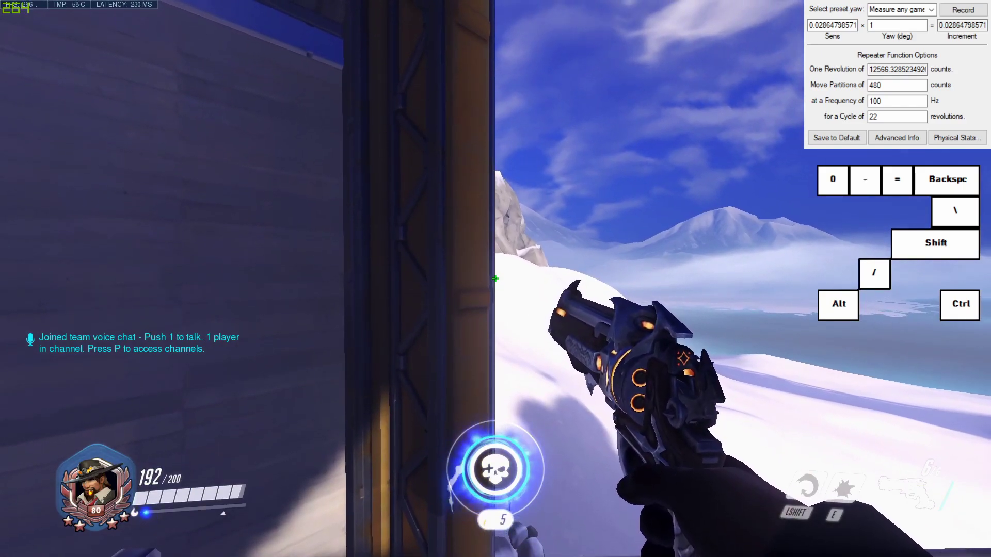
# Step: Test the turn in game, set the Overwatch mouse sensitivity to 4.00, and repeat the test turn
pyautogui.press('alt')
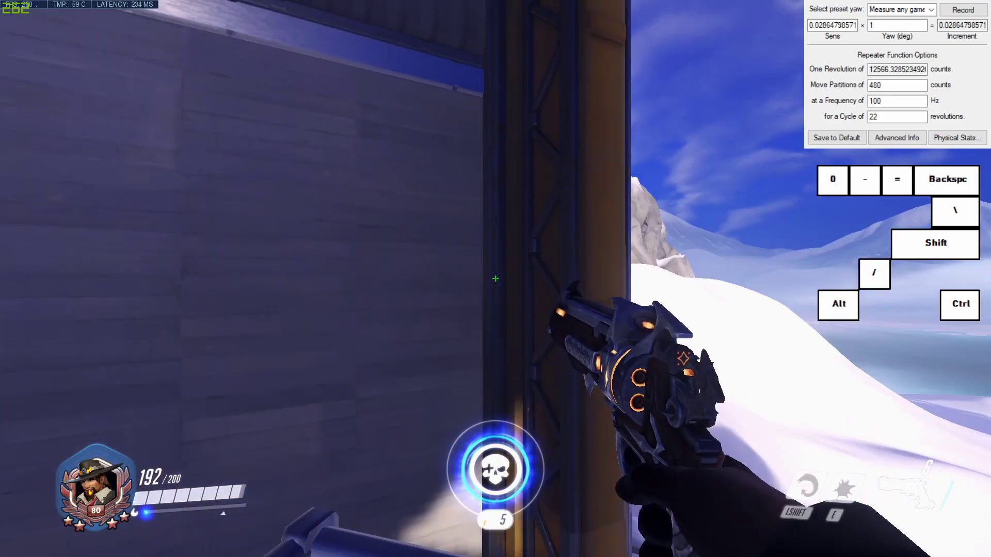
pyautogui.press('Escape')
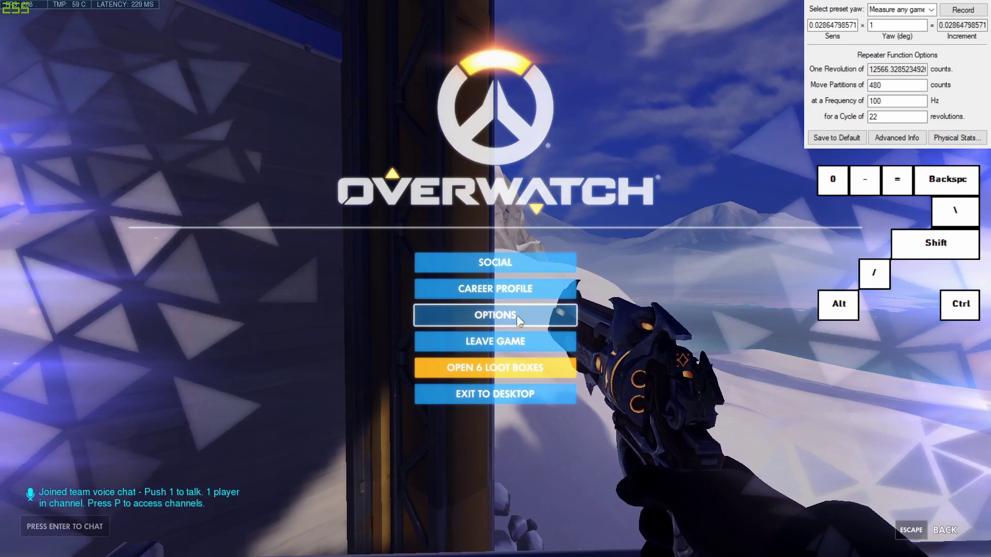
pyautogui.click(516, 314)
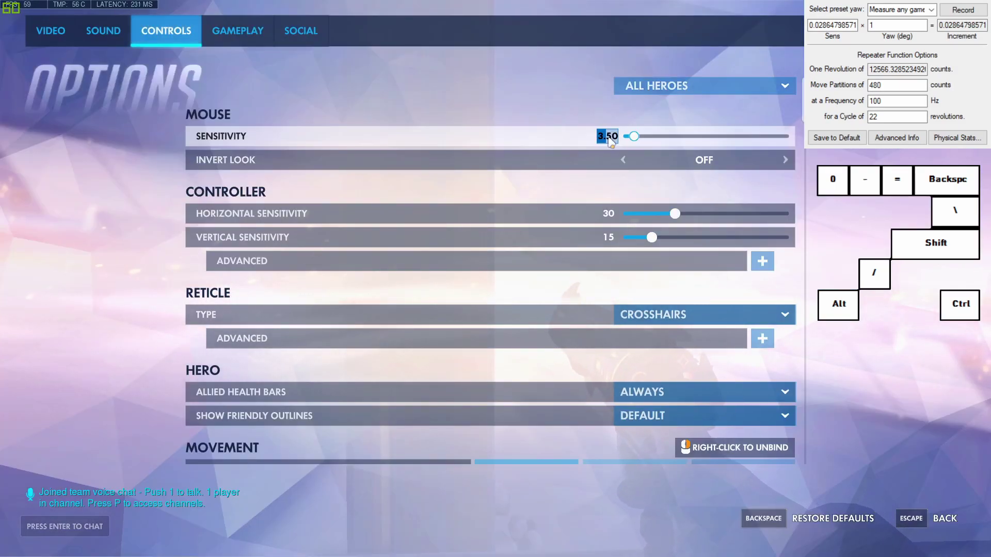
pyautogui.moveTo(599, 139); pyautogui.dragTo(632, 146)
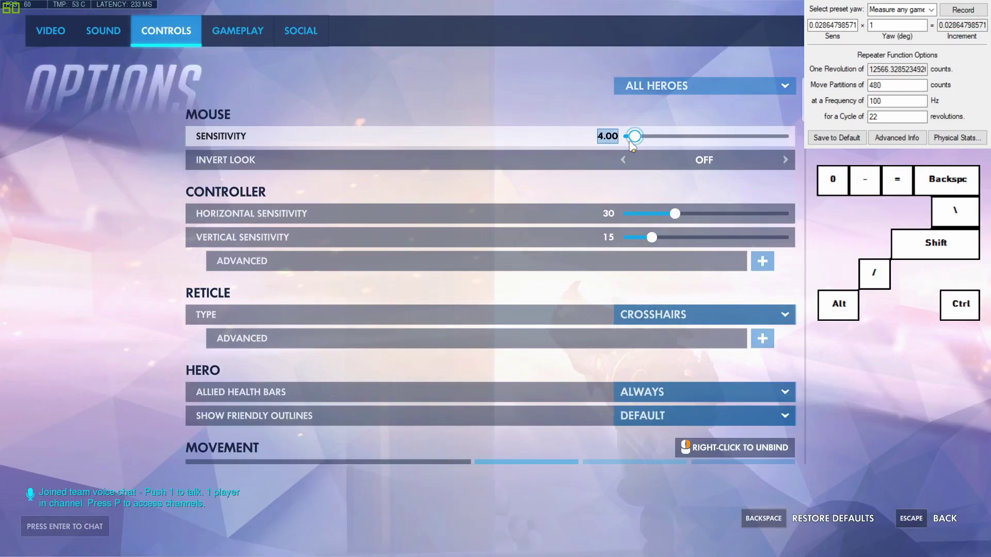
pyautogui.press('Escape')
pyautogui.press('Escape')
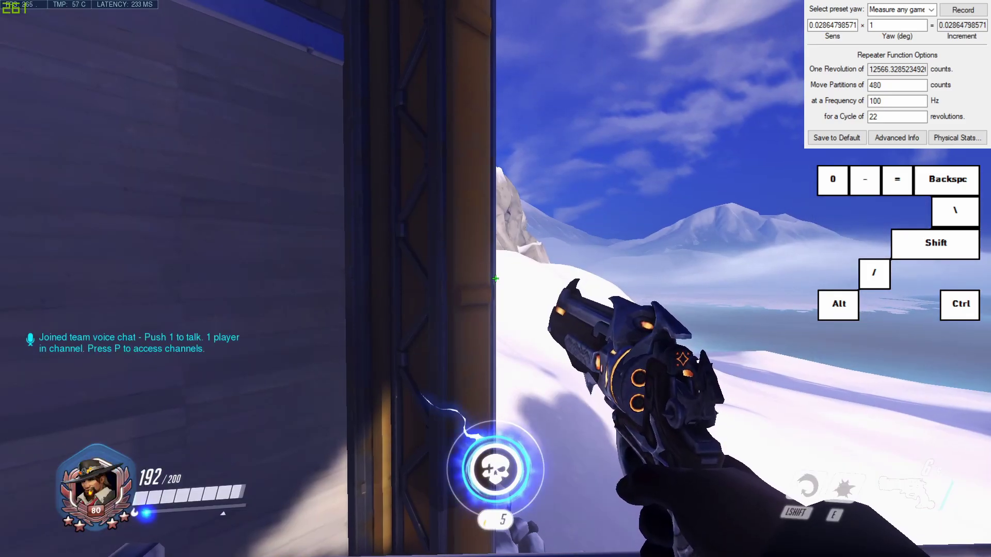
pyautogui.press('alt')
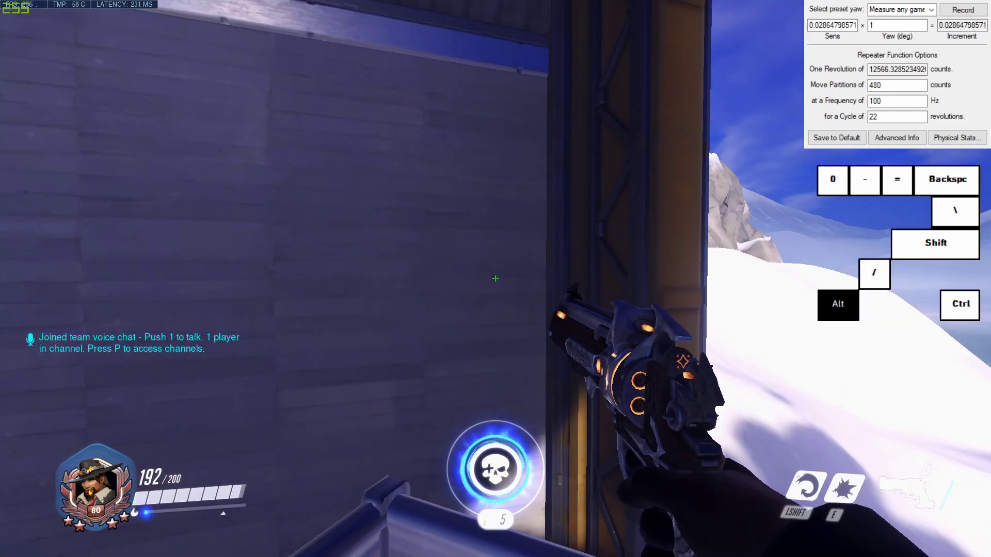
# Step: Raise the Overwatch mouse sensitivity to 4.20 and run another test turn in game
pyautogui.press('Escape')
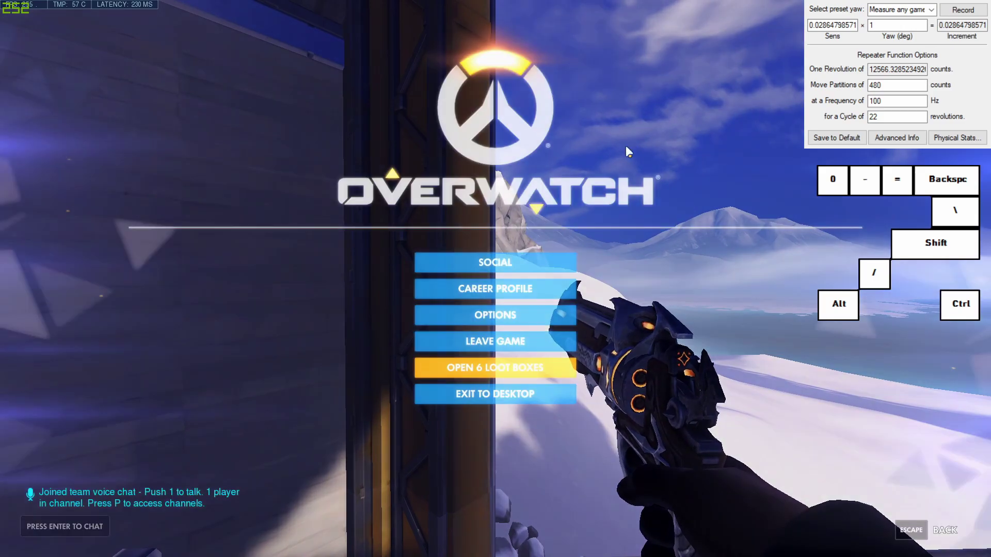
pyautogui.click(523, 318)
pyautogui.click(607, 135)
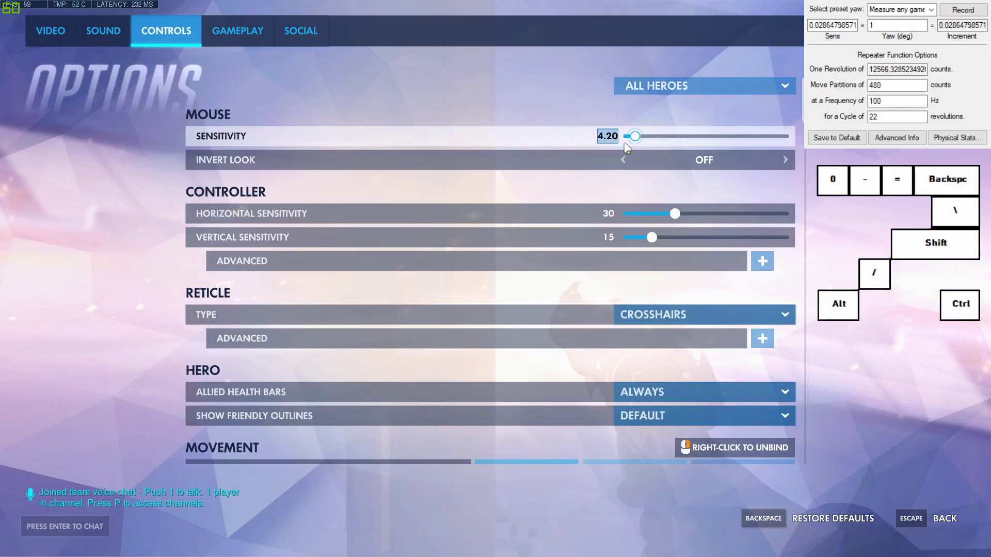
pyautogui.press('Escape')
pyautogui.press('Escape')
pyautogui.press('alt')
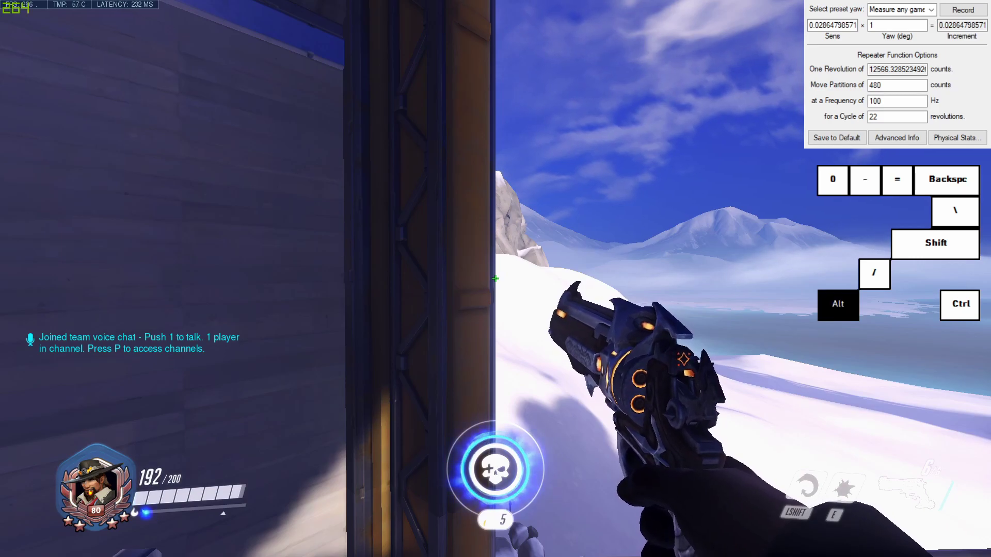
# Step: Fine-tune the Overwatch mouse sensitivity once more and test the turn against the wall edge
pyautogui.press('Escape')
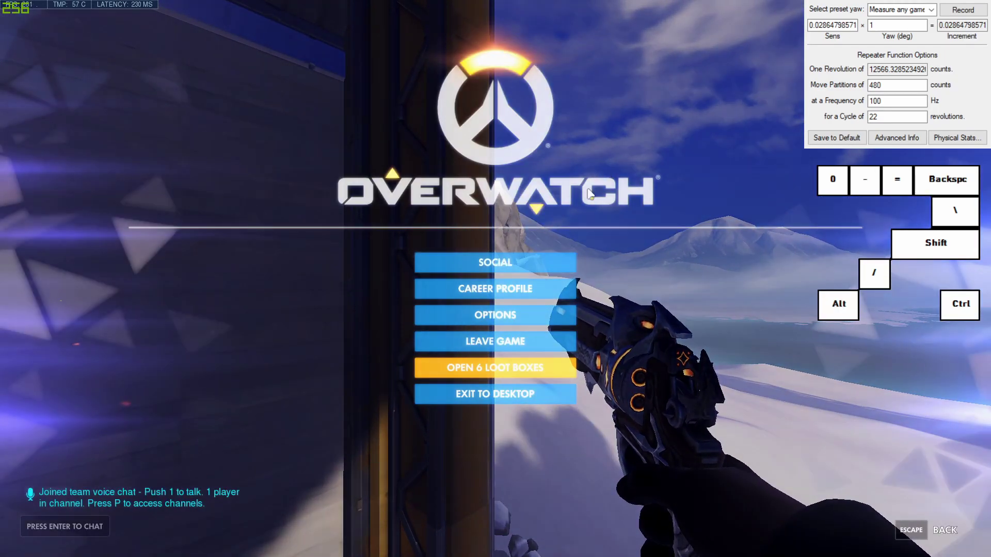
pyautogui.click(496, 316)
pyautogui.click(608, 137)
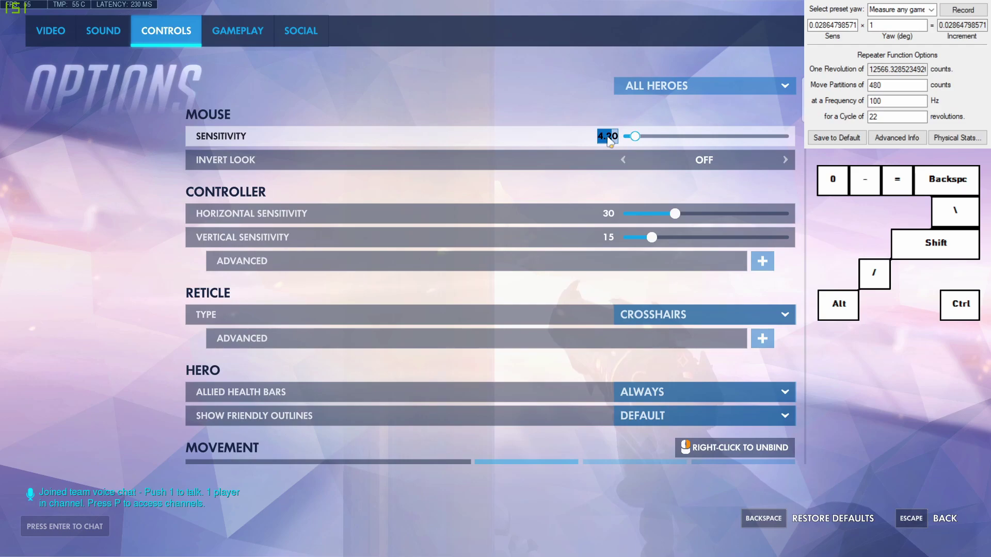
pyautogui.press('Escape')
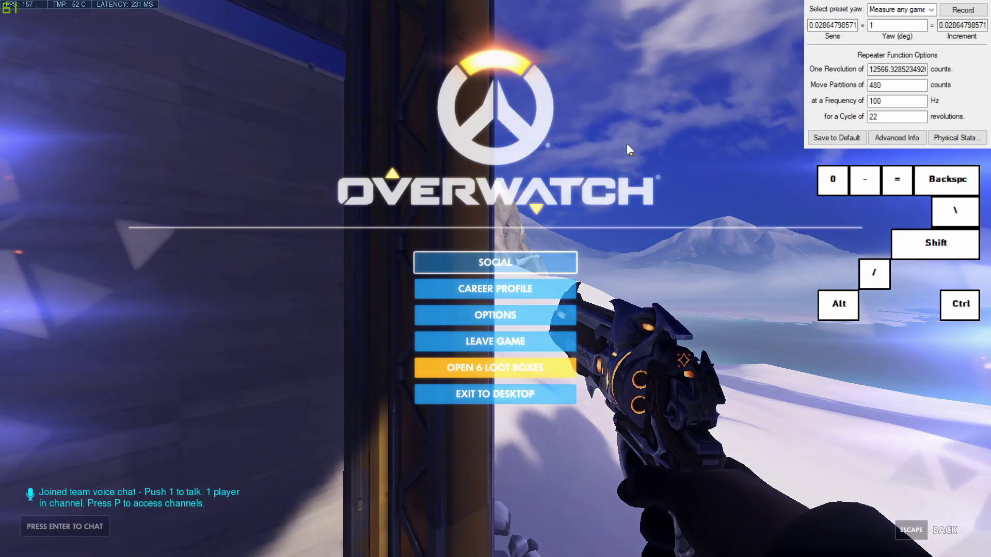
pyautogui.press('Escape')
pyautogui.press('alt')
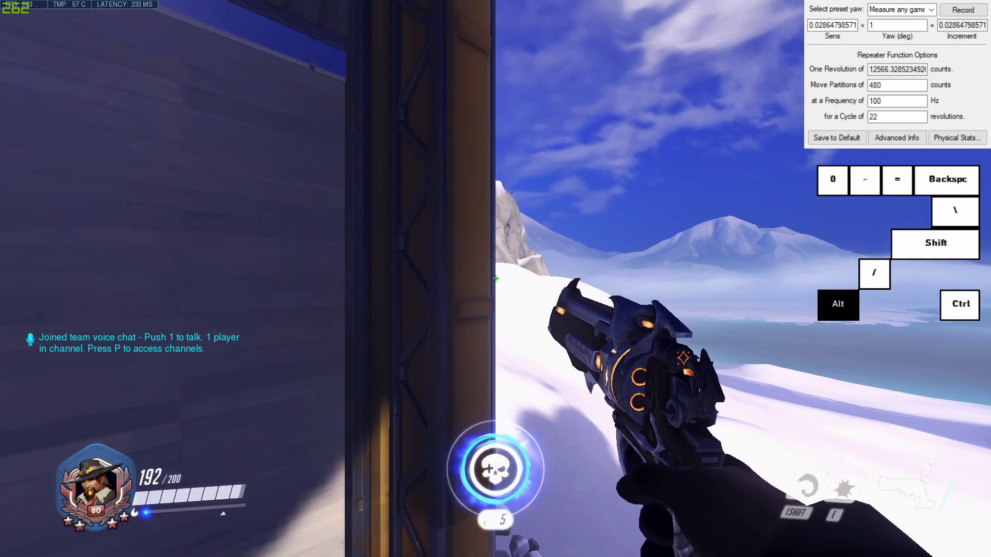
# Step: Set the Overwatch mouse sensitivity to 4.35 and run the test turn against the wall edge
pyautogui.press('Escape')
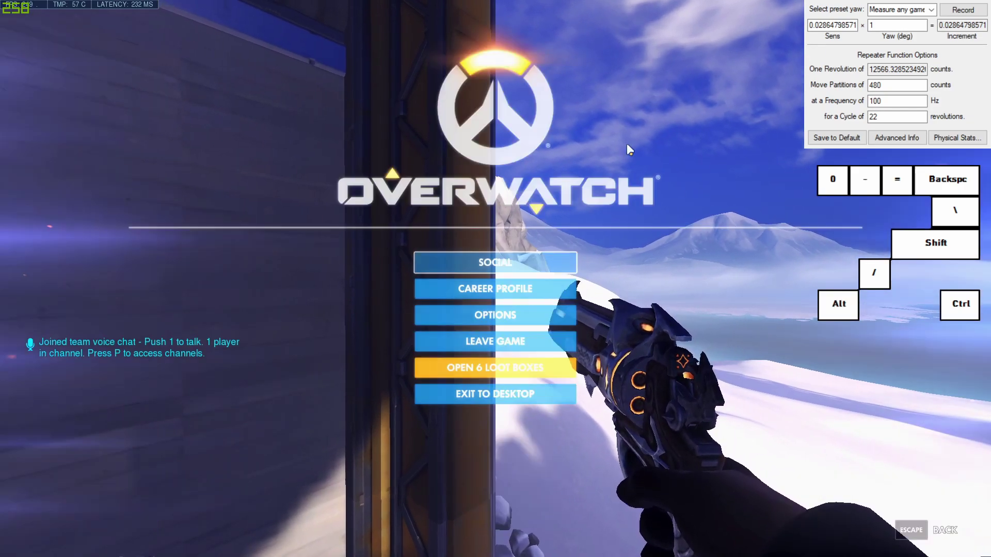
pyautogui.click(495, 315)
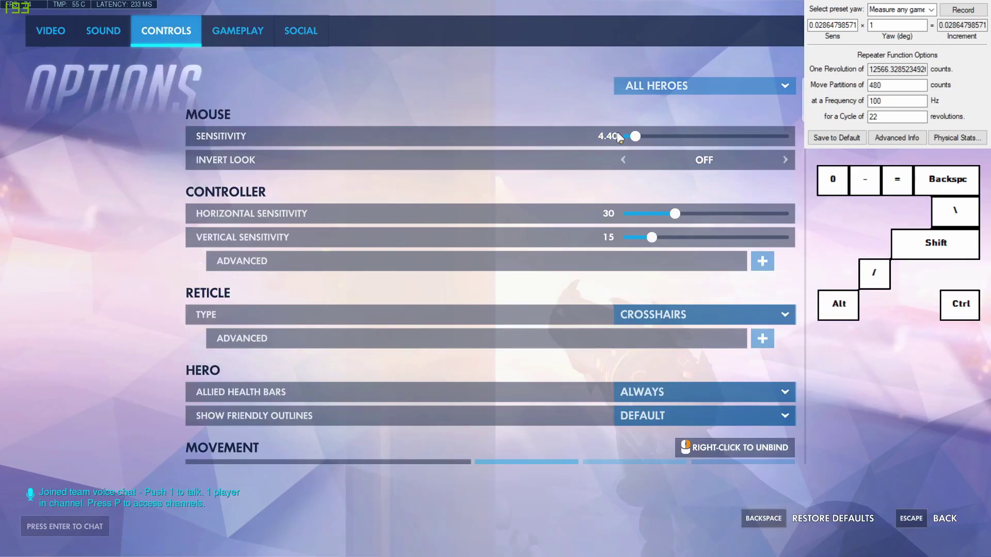
pyautogui.click(608, 137)
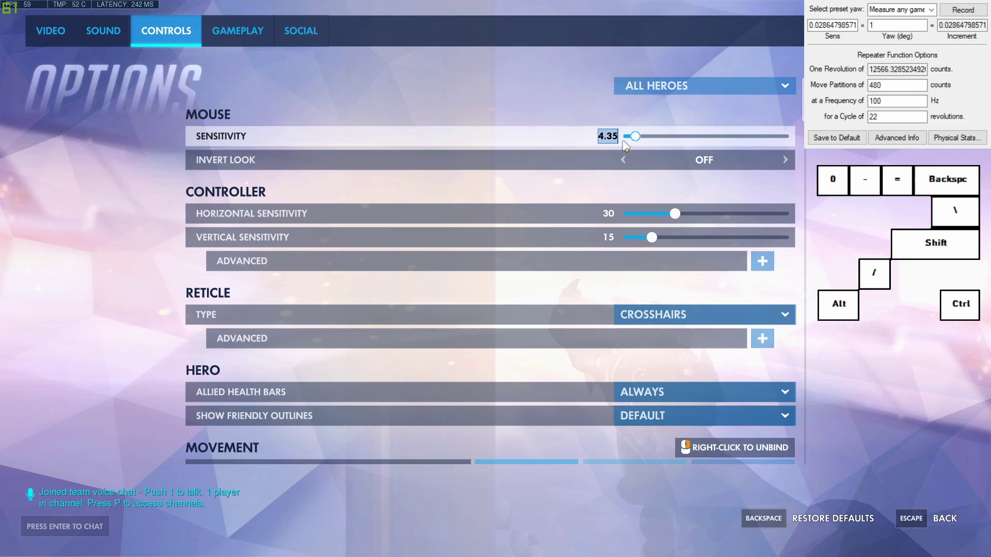
pyautogui.press('Escape')
pyautogui.press('Escape')
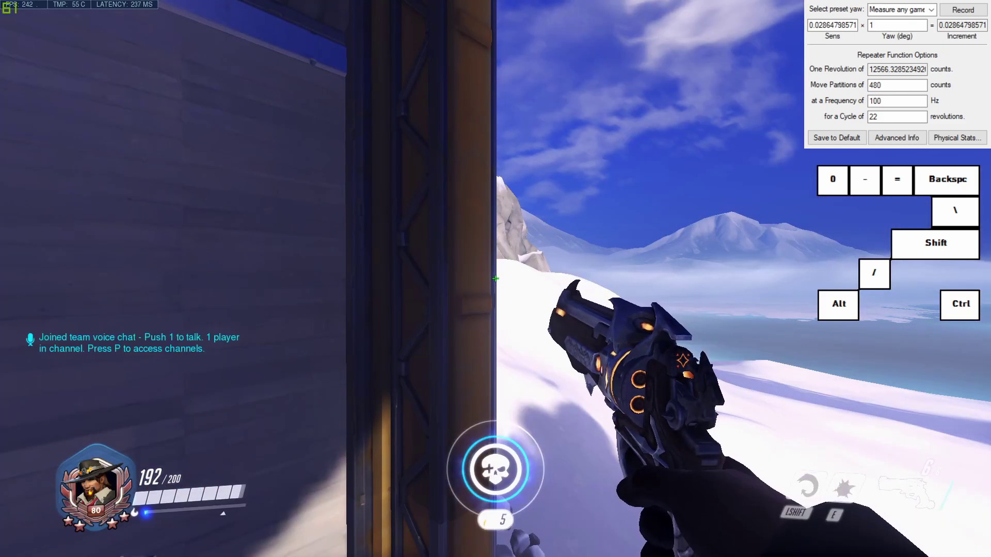
pyautogui.press('alt')
pyautogui.hotkey('alt', '\\')
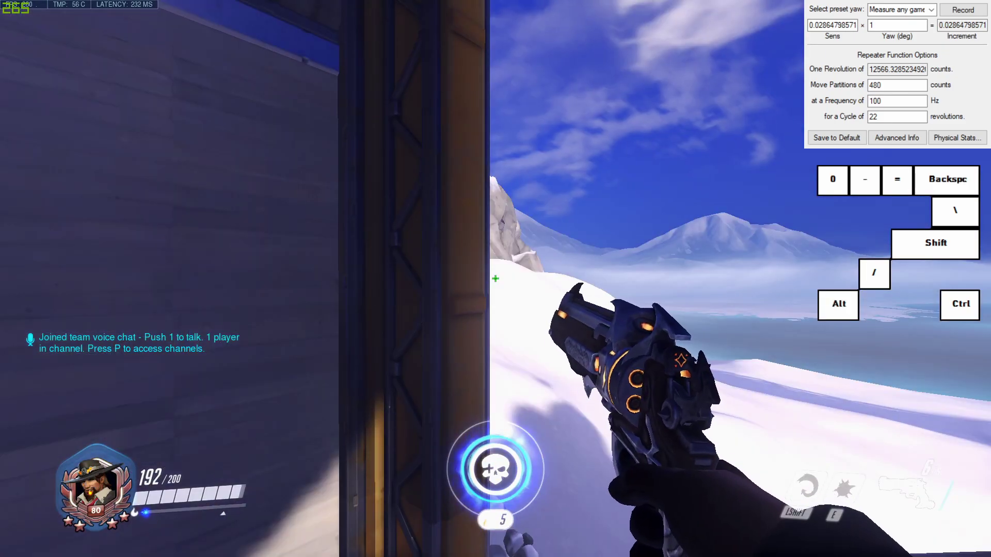
# Step: Lower the Overwatch mouse sensitivity to 4.34 and repeat the test turn against the wall edge
pyautogui.press('Escape')
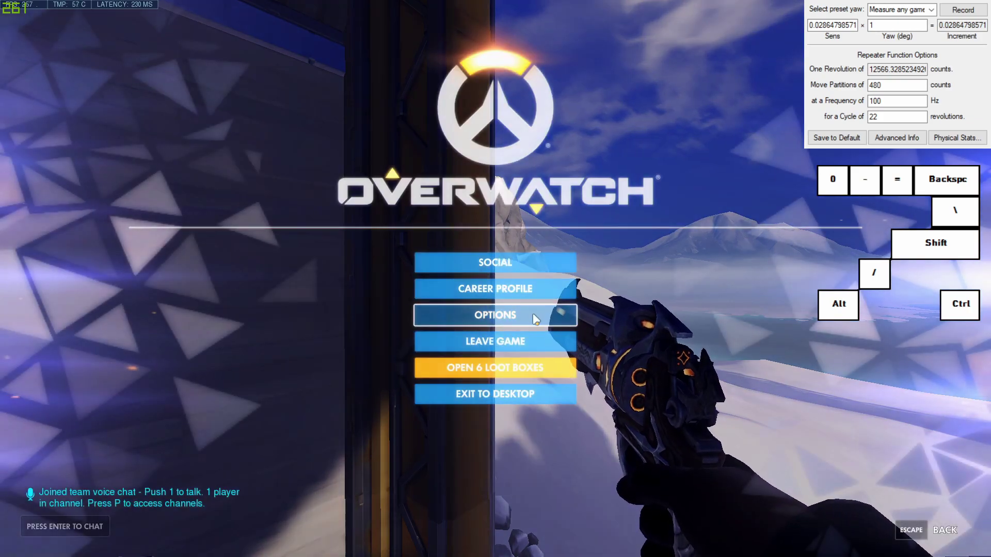
pyautogui.click(536, 316)
pyautogui.click(611, 138)
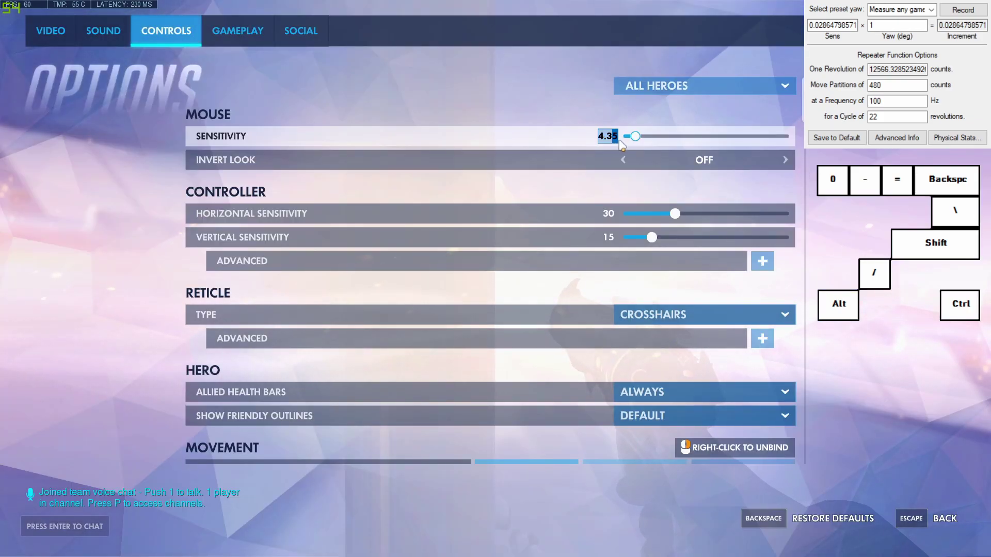
pyautogui.press('Escape')
pyautogui.press('Escape')
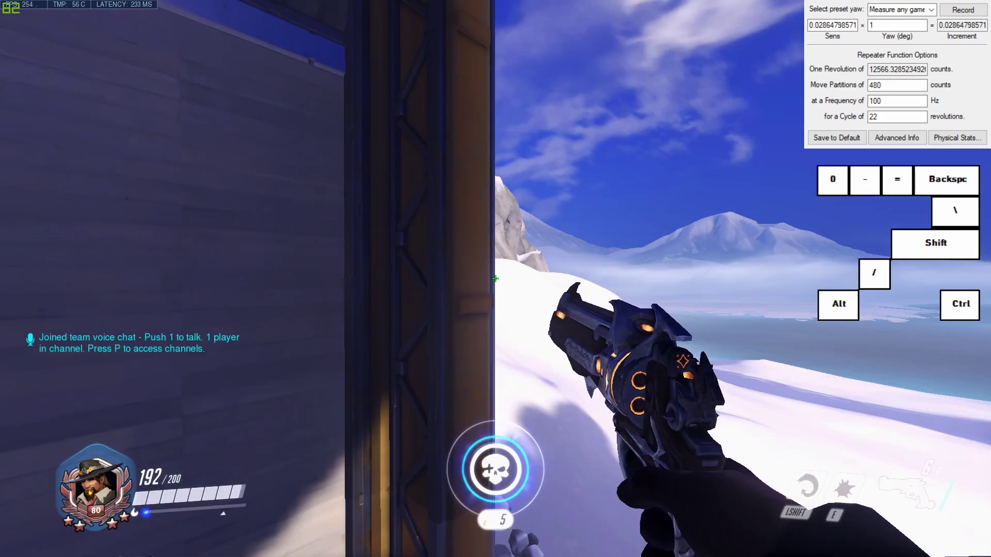
pyautogui.press('alt')
pyautogui.hotkey('alt', 'BackSpace')
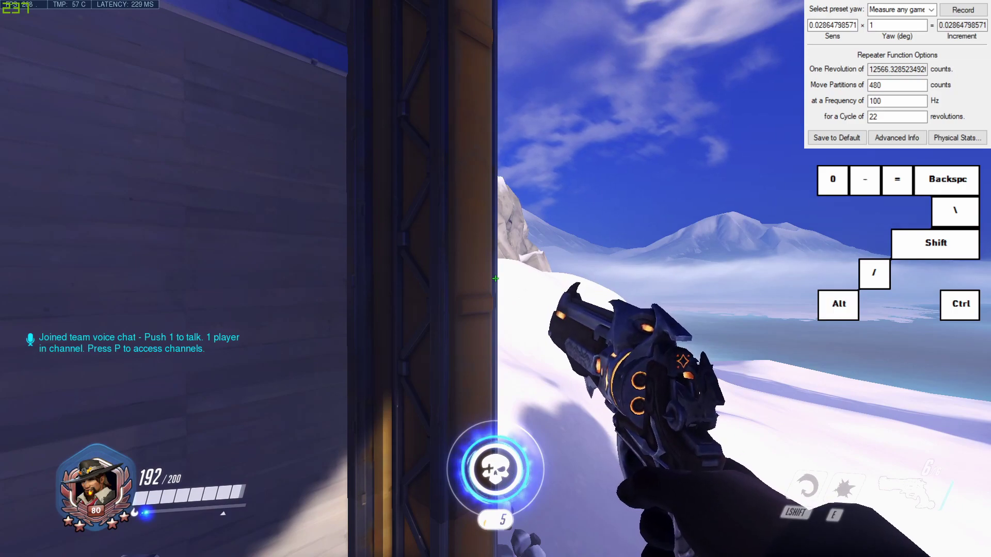
# Step: Set the Overwatch mouse sensitivity to 4.33 and check the test turn against the wall edge again
pyautogui.press('Escape')
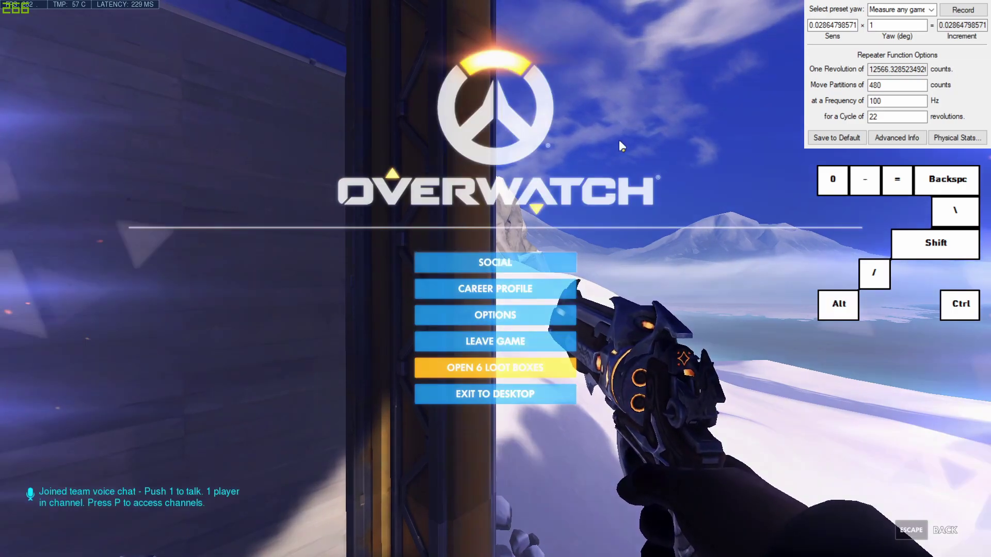
pyautogui.click(519, 314)
pyautogui.click(614, 138)
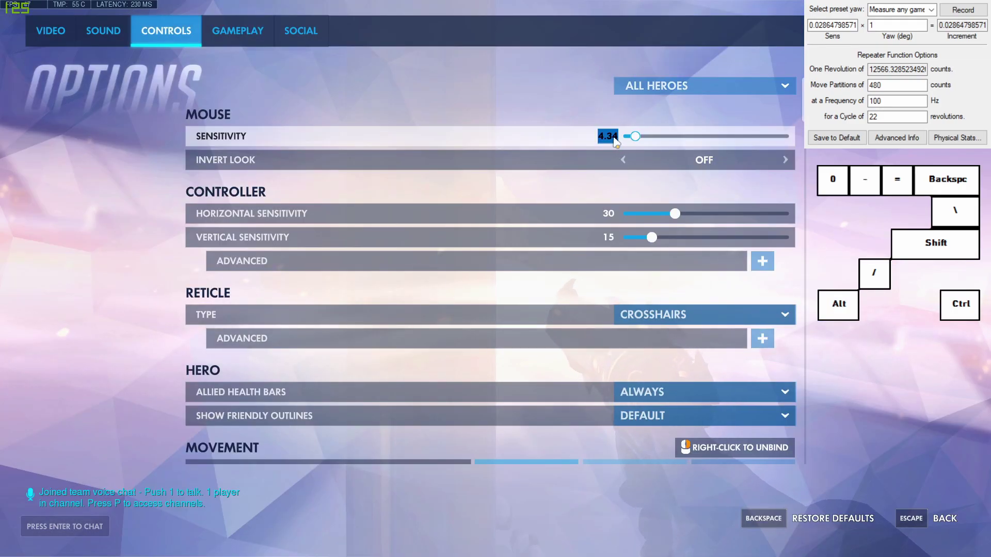
pyautogui.press('Escape')
pyautogui.press('Escape')
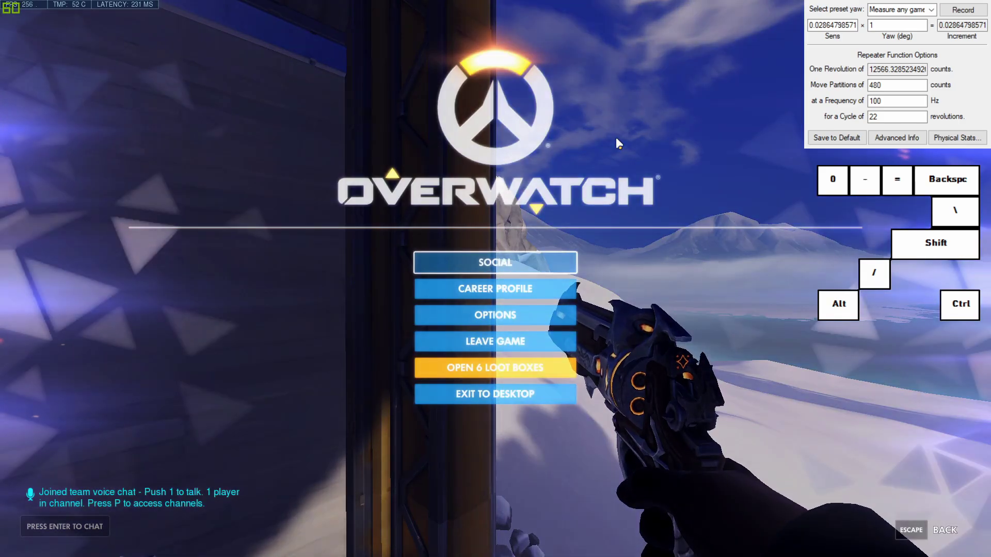
pyautogui.press('alt')
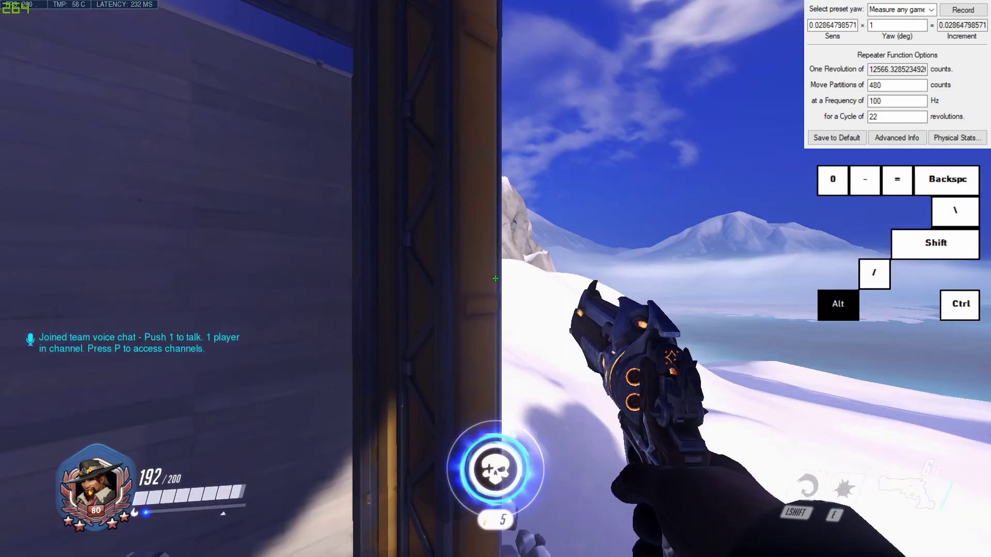
# Step: Reopen the Overwatch control options and select the mouse sensitivity value for another adjustment
pyautogui.press('Escape')
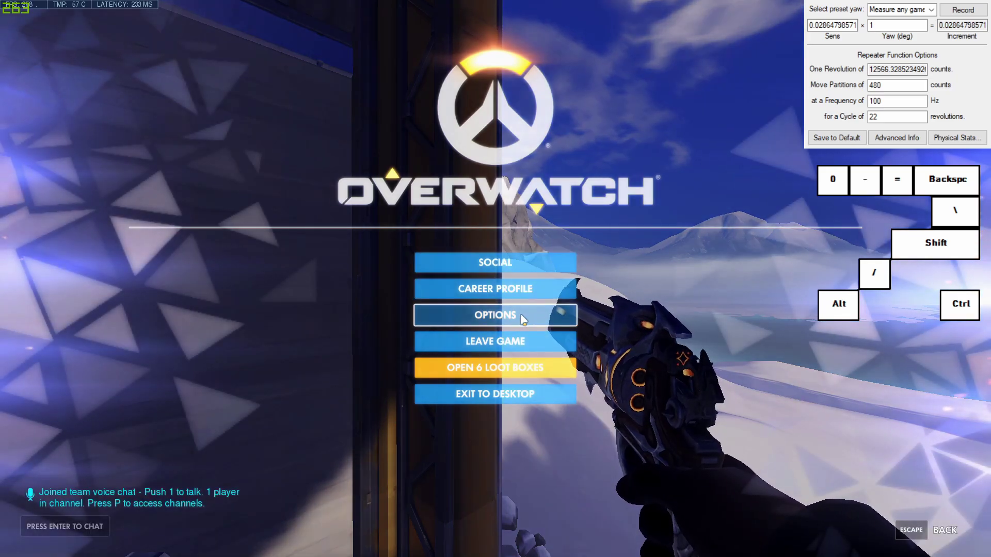
pyautogui.click(493, 314)
pyautogui.click(611, 137)
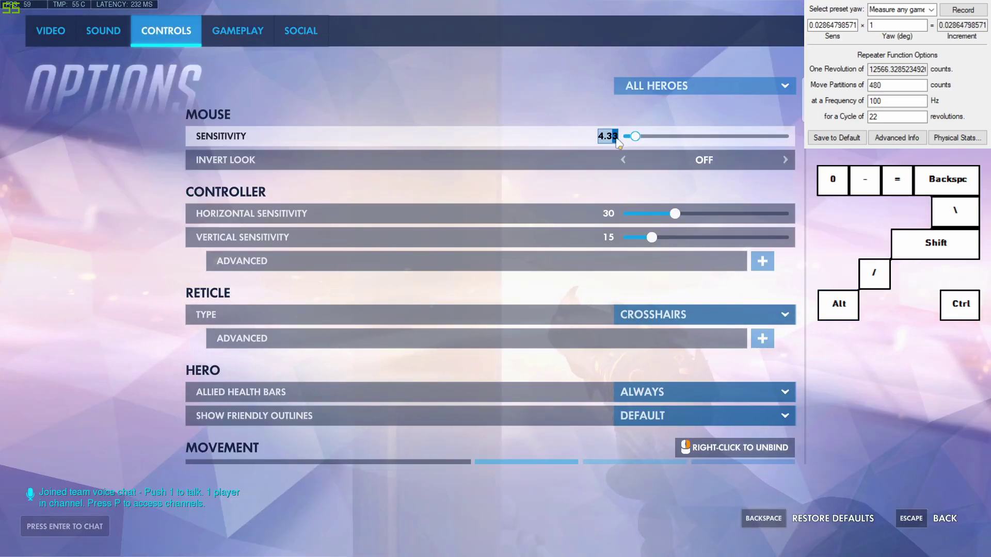
pyautogui.press('Escape')
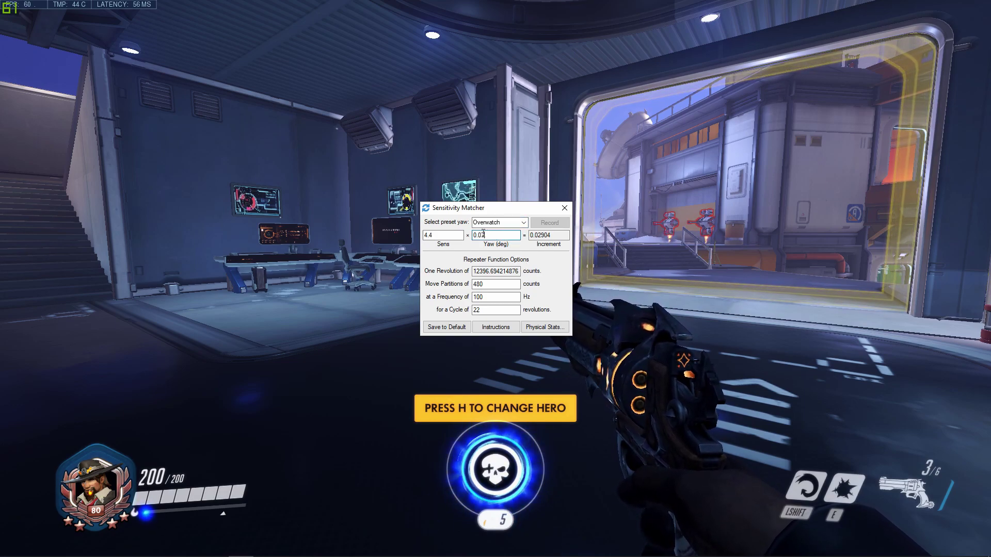
pyautogui.press('Return')
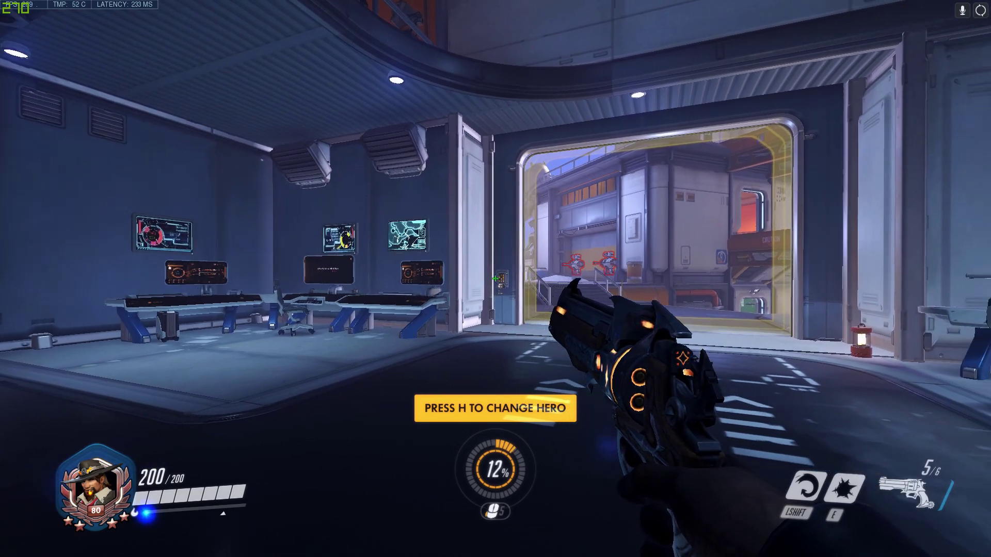
# Step: Switch from the game to Sensitivity Matcher and set the measured game's yaw to 4.4
pyautogui.moveTo(495, 278)
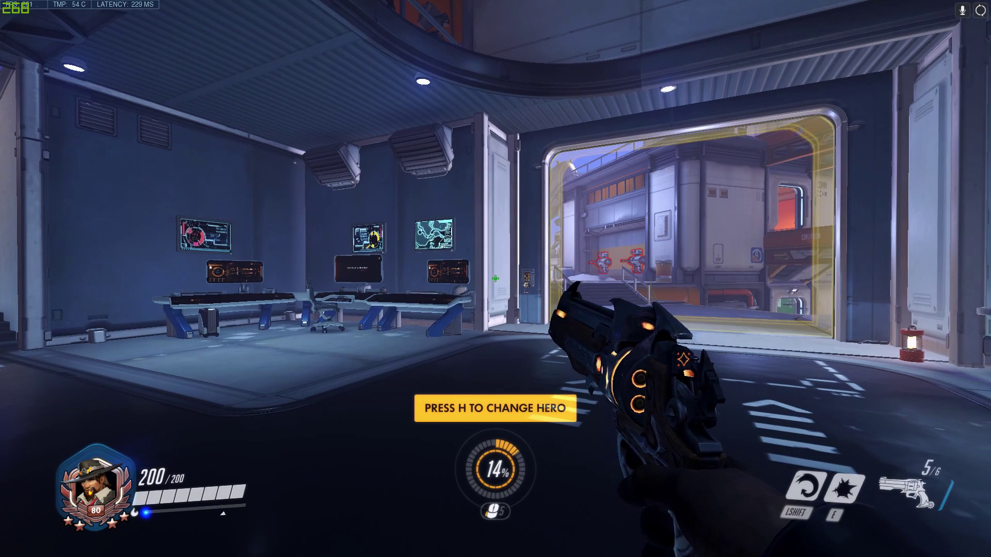
pyautogui.hotkey('alt', 'Tab')
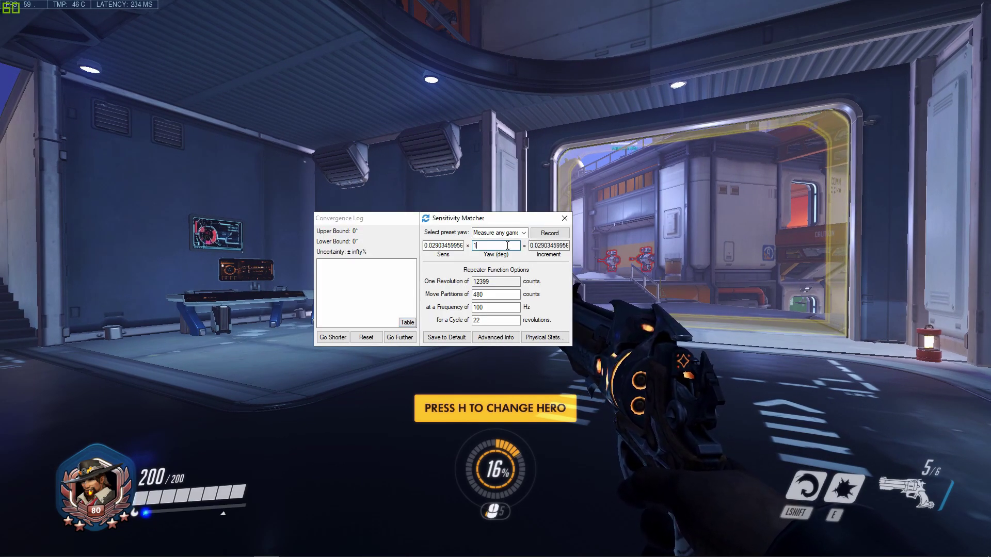
pyautogui.moveTo(507, 245); pyautogui.dragTo(471, 248)
pyautogui.write('4')
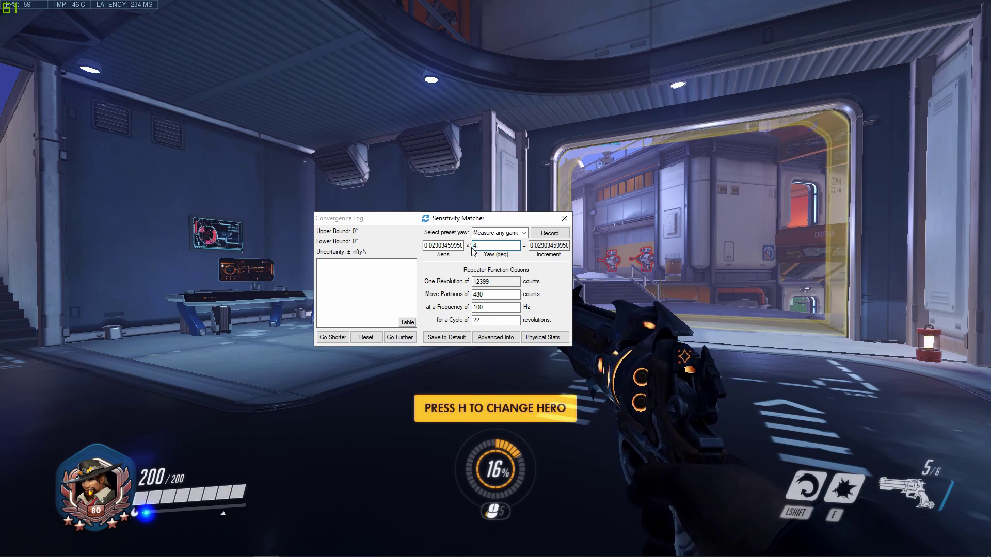
pyautogui.write('.4')
# Step: Swap the yaw and sens values of the measured game, and apply the Overwatch yaw preset
pyautogui.click(524, 233)
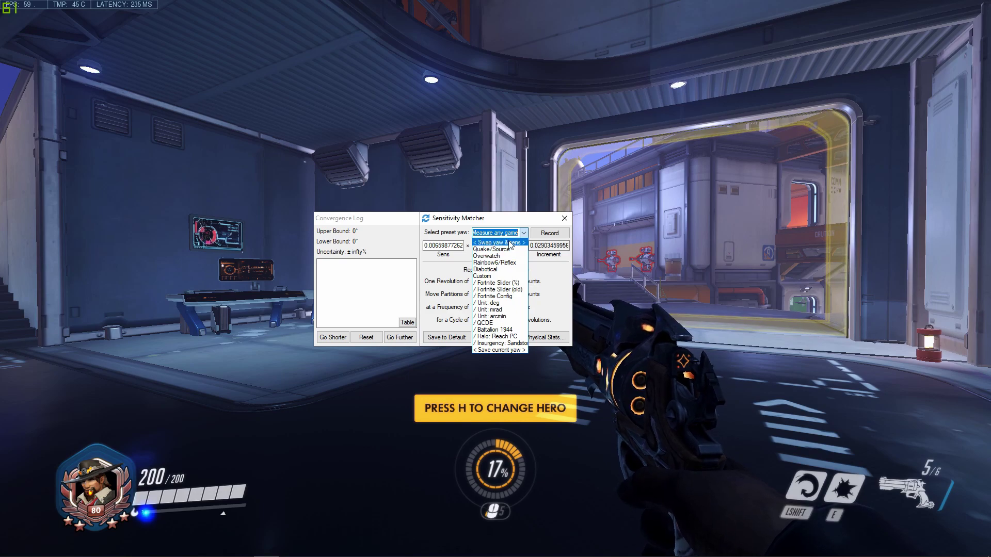
pyautogui.press('Escape')
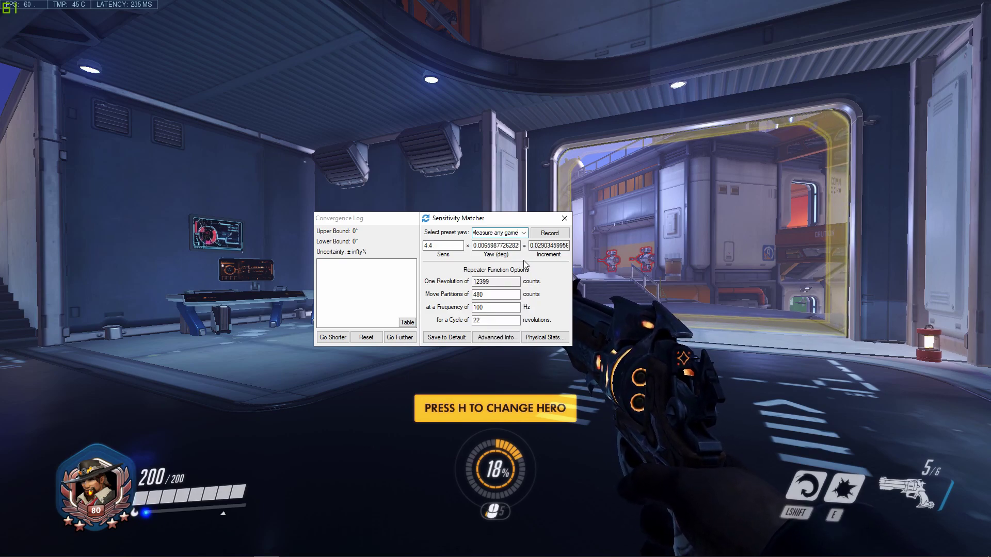
pyautogui.click(523, 233)
pyautogui.click(494, 247)
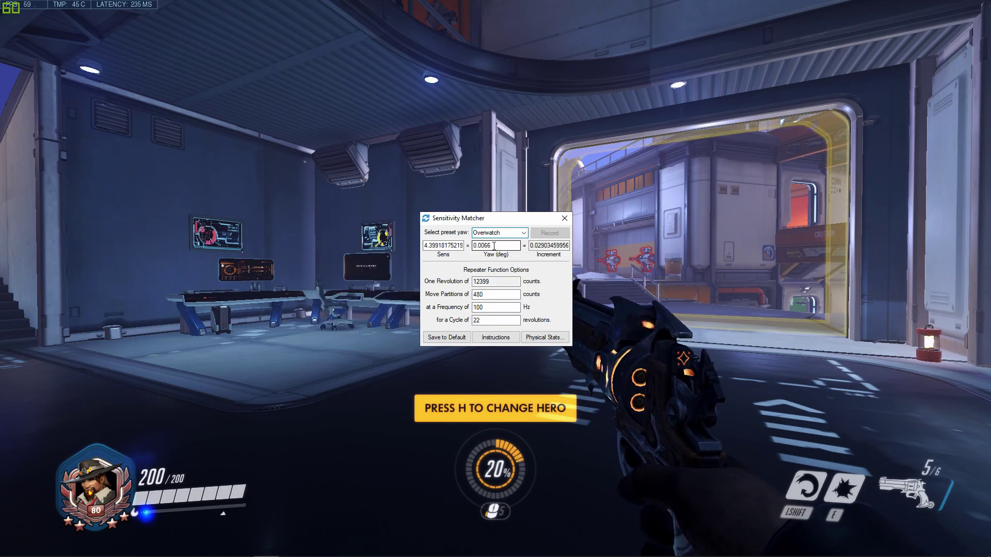